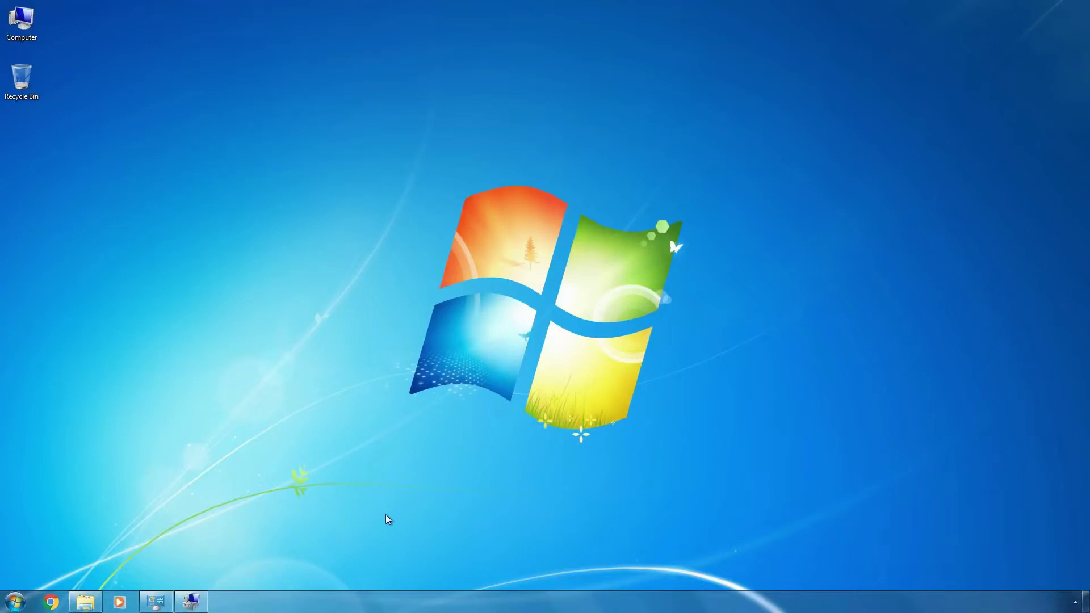
- Review the Windows edition in the system information and the disk layout in Disk Management
{"action": "left_click", "coordinate": [156, 602]}
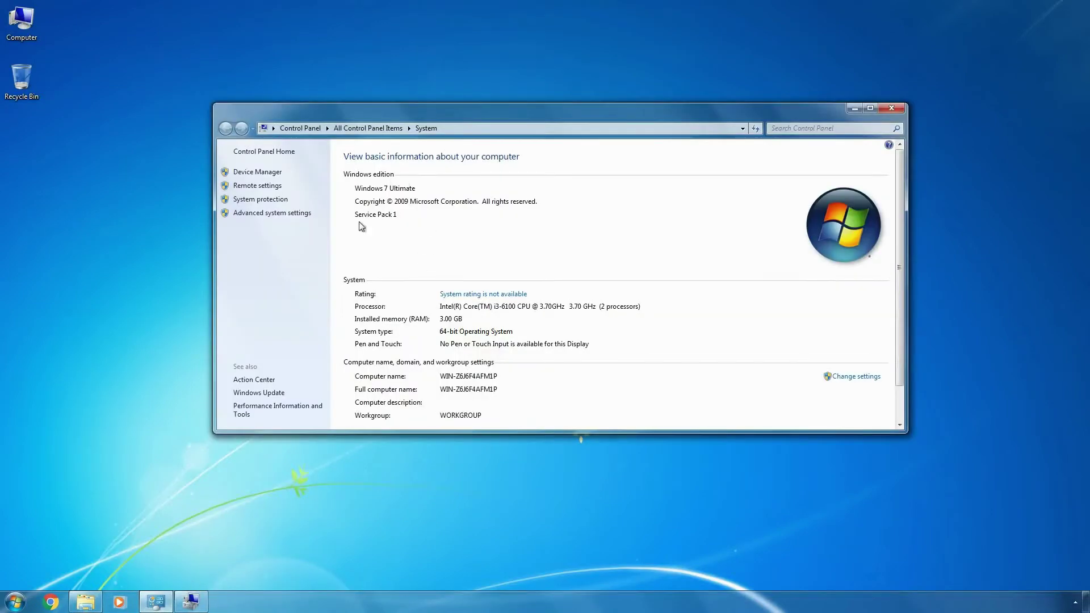
{"action": "left_click", "coordinate": [855, 108]}
{"action": "left_click", "coordinate": [191, 600]}
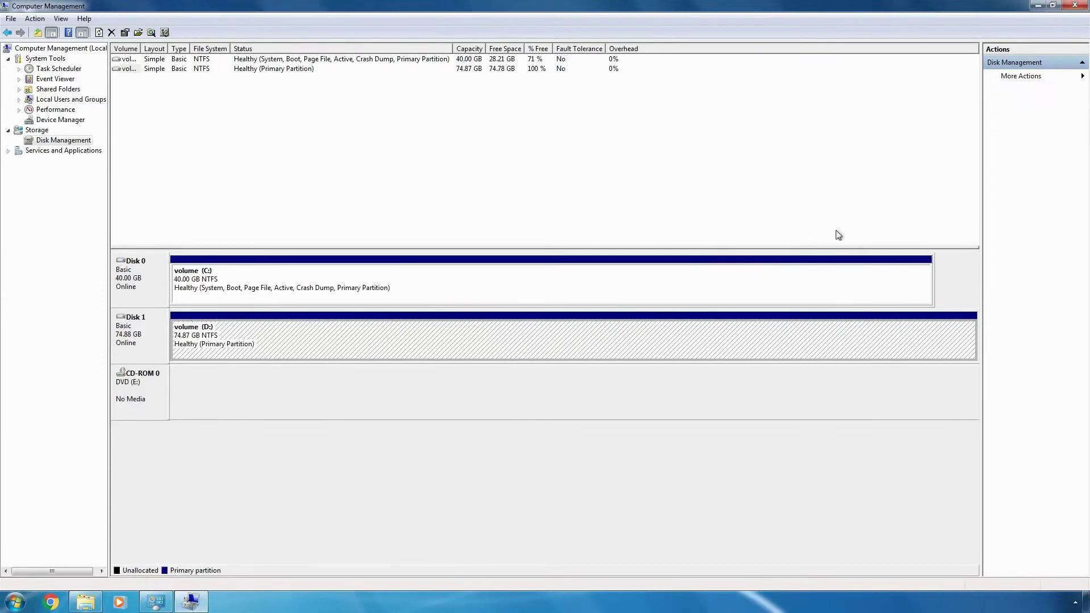
{"action": "left_click", "coordinate": [1038, 5]}
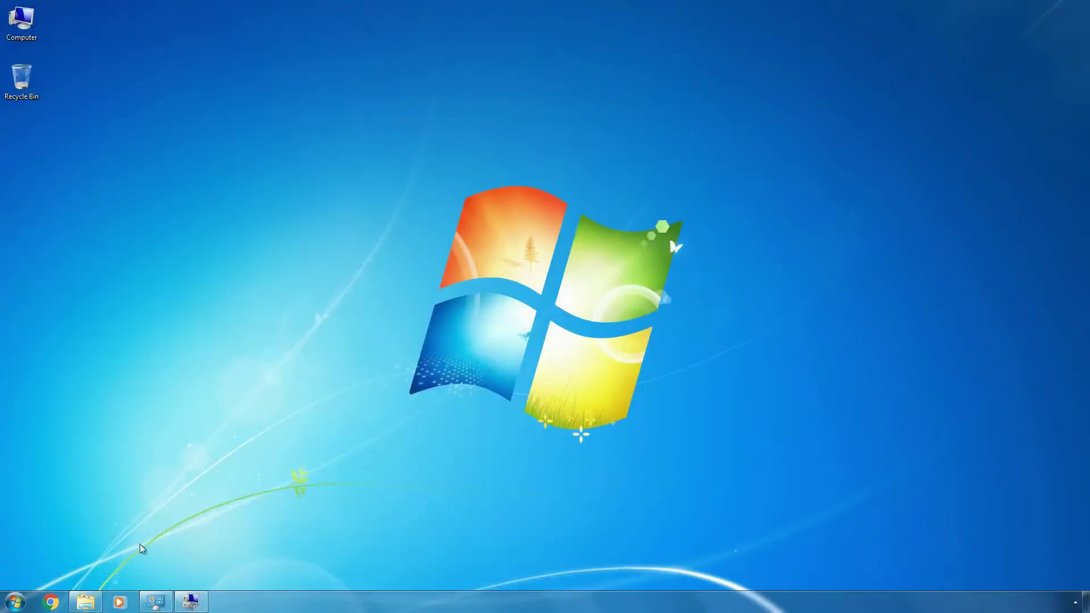
- Rename the C: drive in the Computer window as Windows 7
{"action": "left_click", "coordinate": [86, 602]}
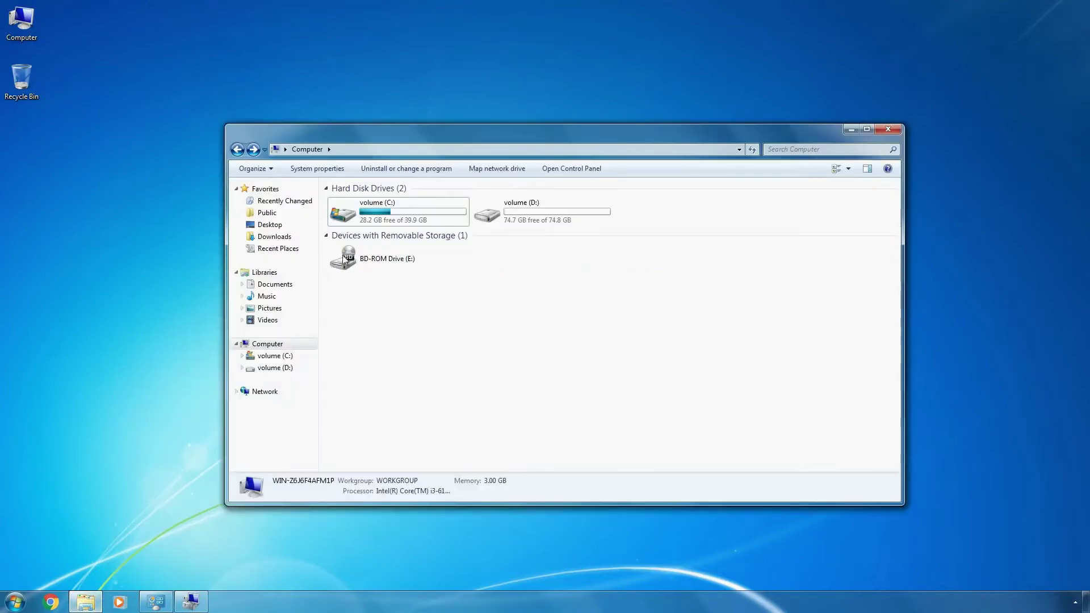
{"action": "left_click", "coordinate": [372, 211]}
{"action": "key", "text": "F2"}
{"action": "type", "text": "Windows 7"}
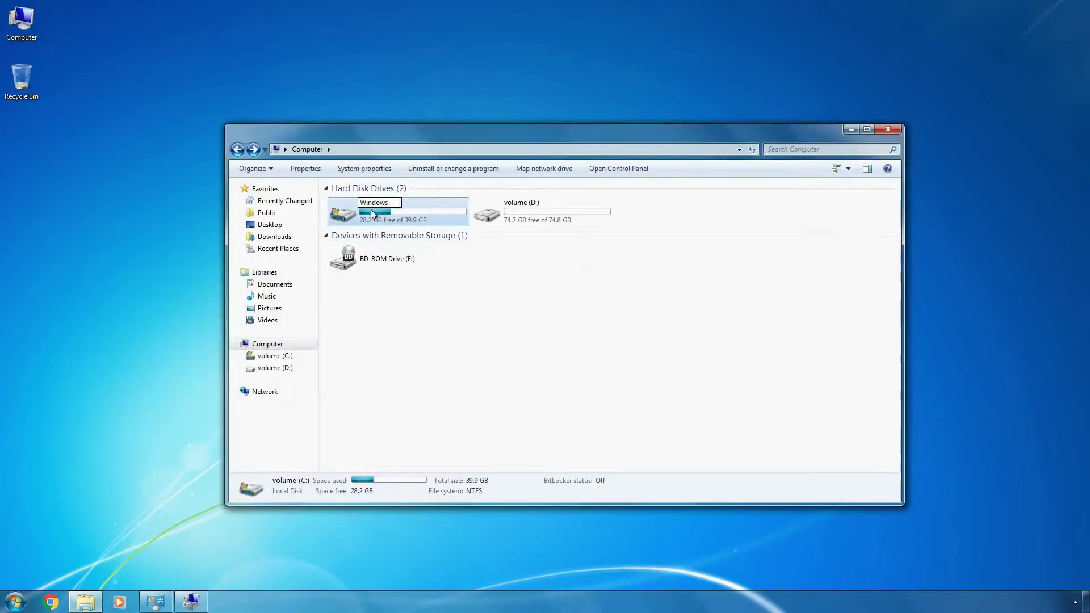
{"action": "key", "text": "Return"}
{"action": "key", "text": "Return"}
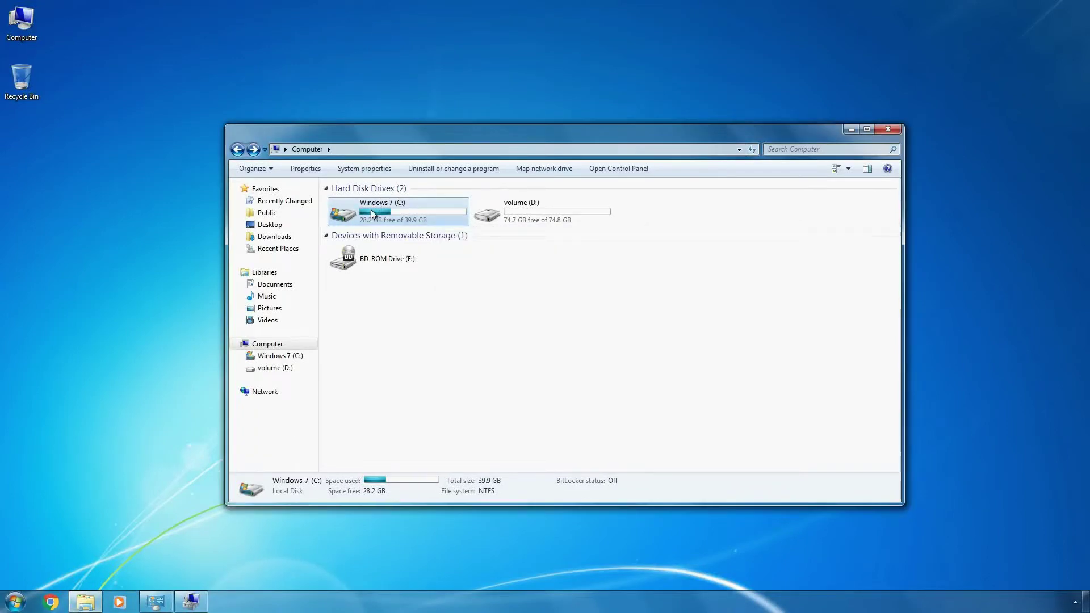
- Rename the D: drive as Windows 10, granting administrator permission, and minimize the Computer window
{"action": "key", "text": "Right"}
{"action": "key", "text": "F2"}
{"action": "type", "text": "Windows 10"}
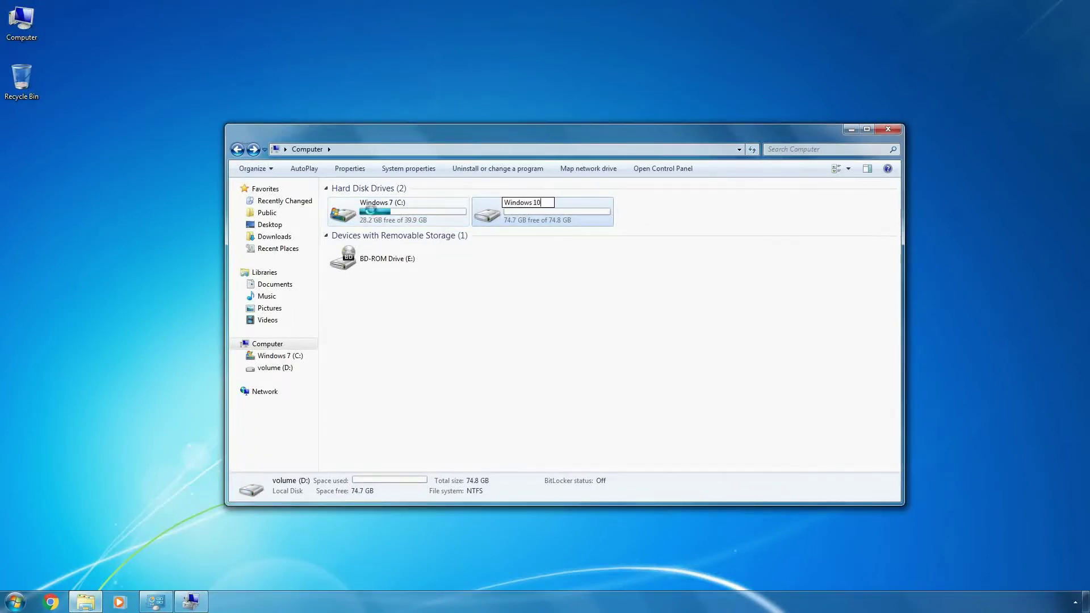
{"action": "key", "text": "Return"}
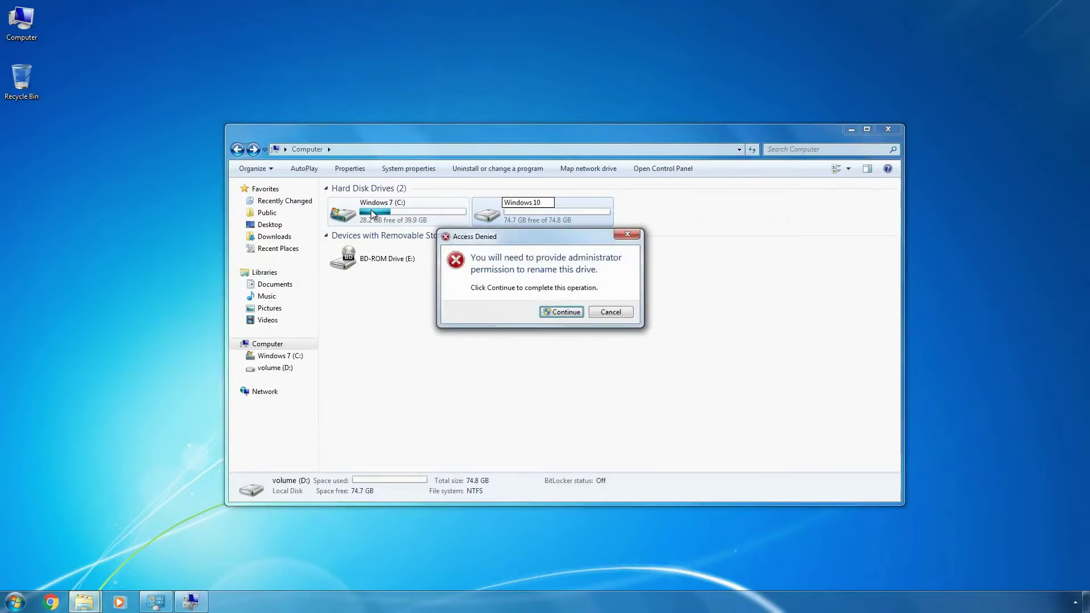
{"action": "key", "text": "Return"}
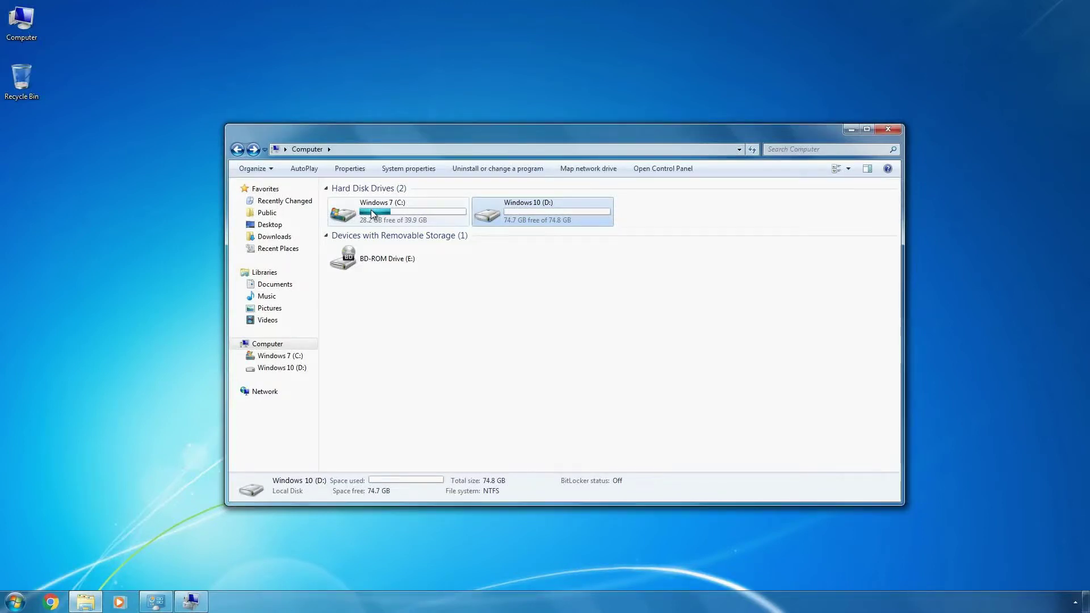
{"action": "left_click", "coordinate": [851, 130]}
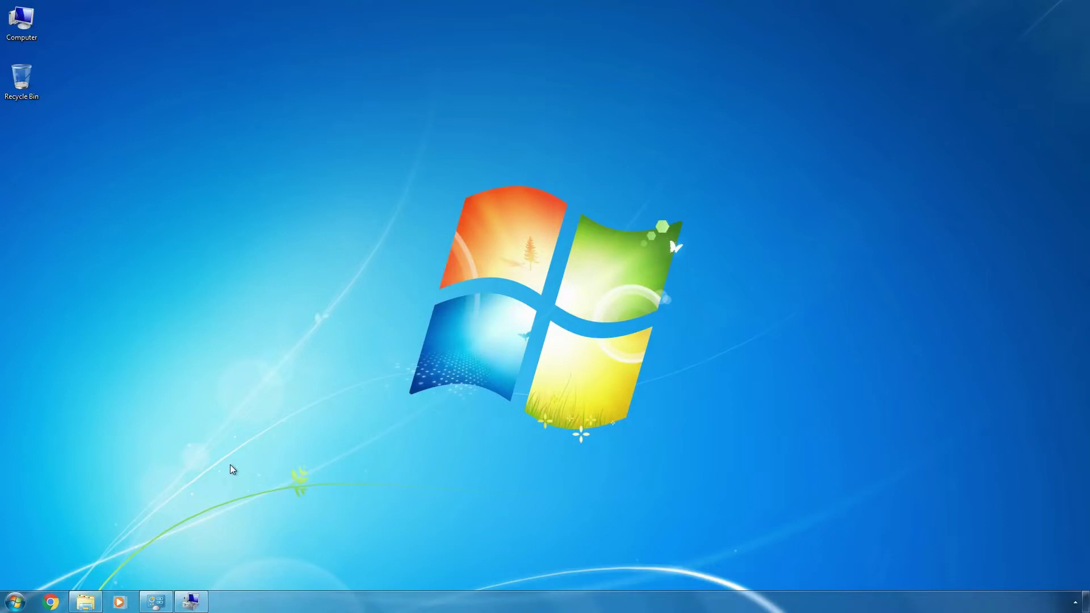
- Restart the computer from Windows 7
{"action": "left_click", "coordinate": [15, 602]}
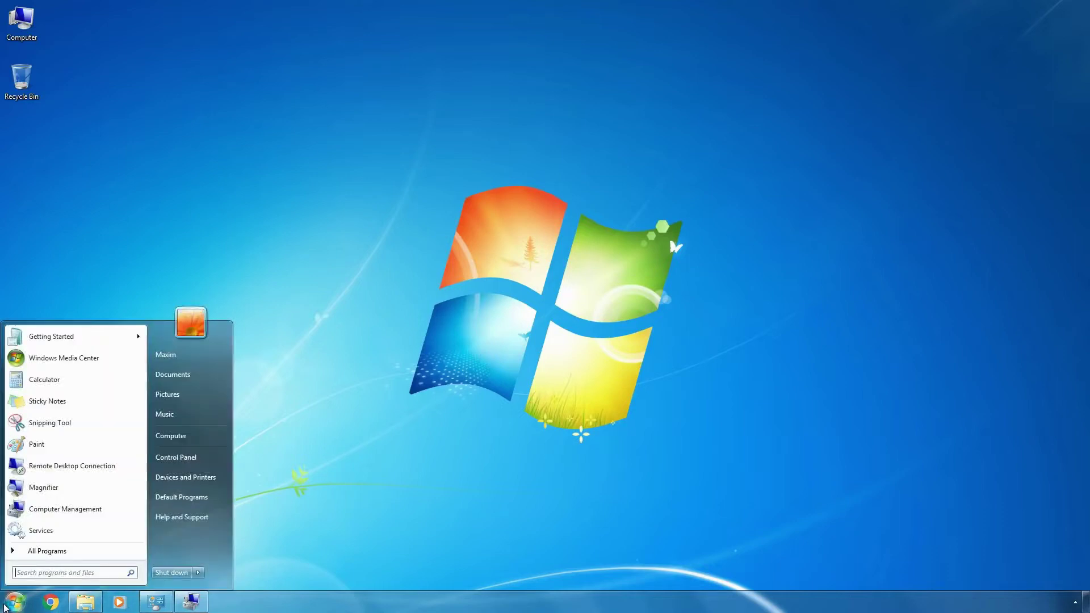
{"action": "left_click", "coordinate": [198, 572]}
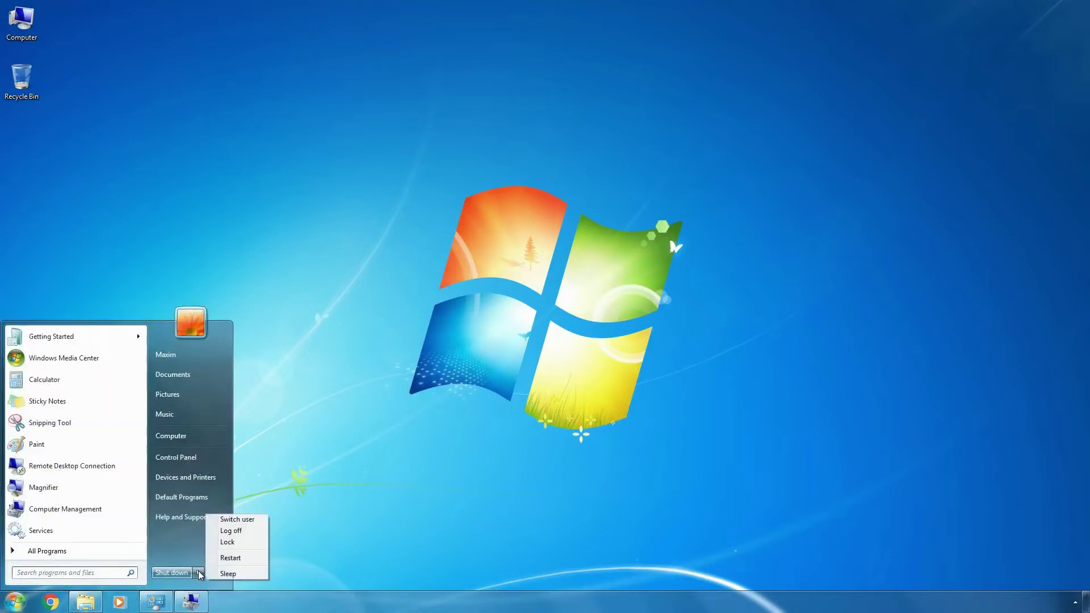
{"action": "left_click", "coordinate": [231, 558]}
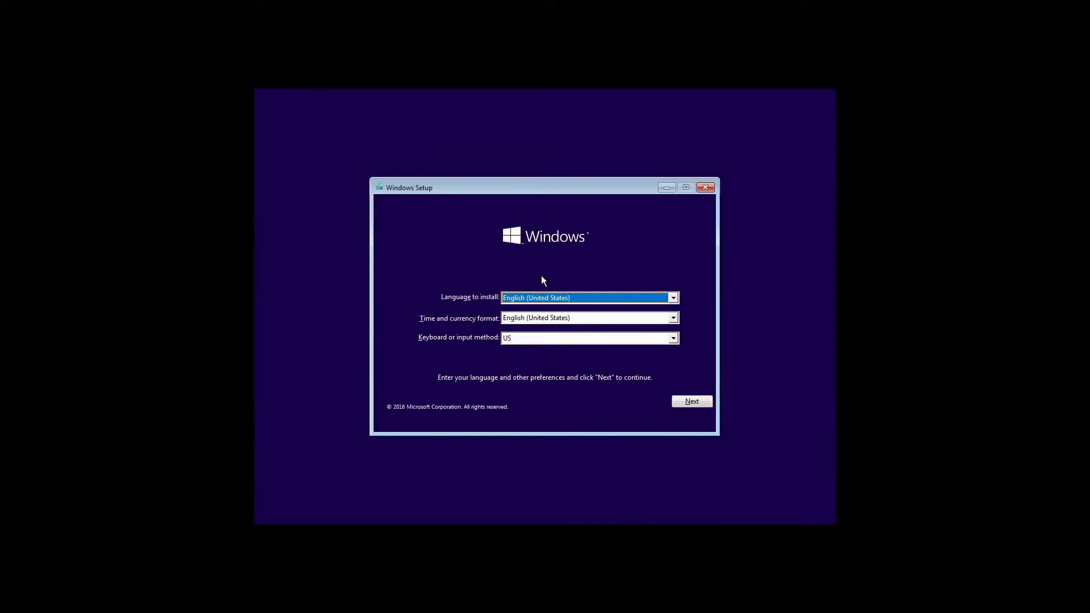
- Start the Windows installation with English (United States) and the US keyboard, and accept the license terms
{"action": "left_click", "coordinate": [693, 402]}
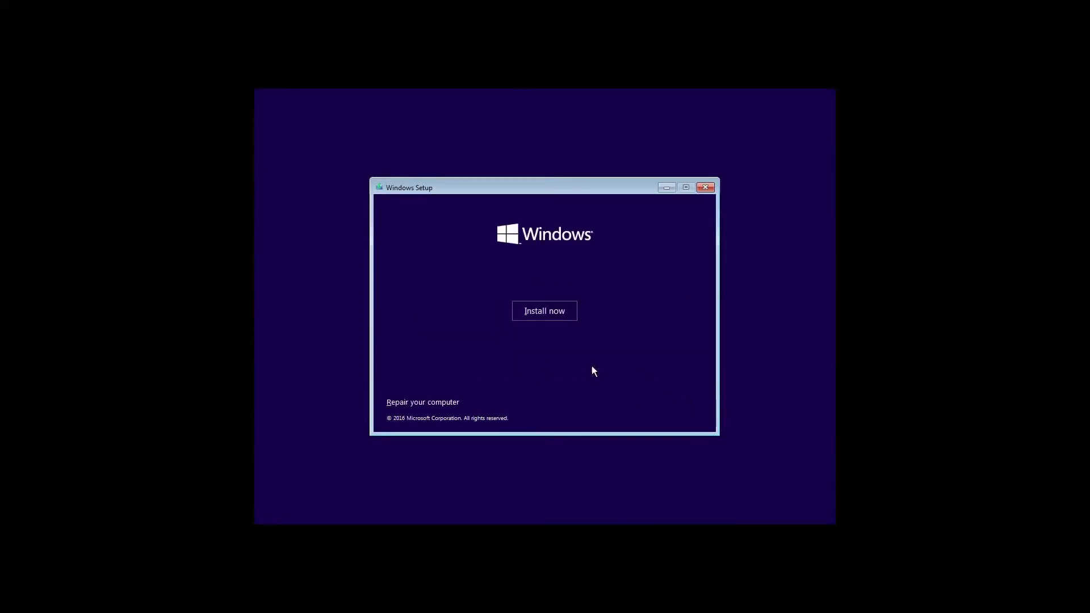
{"action": "left_click", "coordinate": [531, 309]}
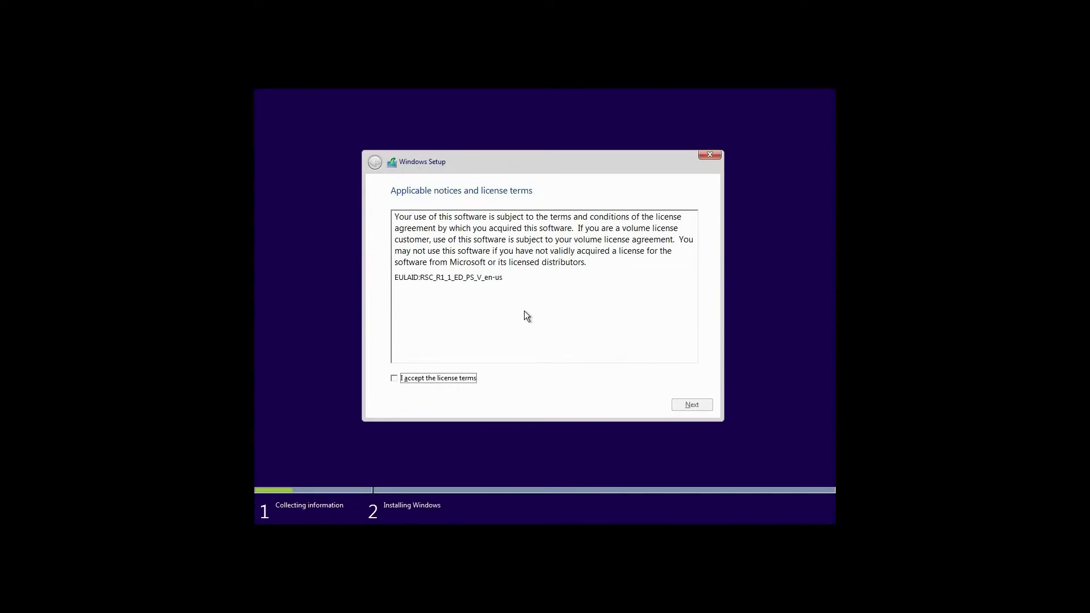
{"action": "left_click", "coordinate": [394, 379]}
{"action": "left_click", "coordinate": [699, 405]}
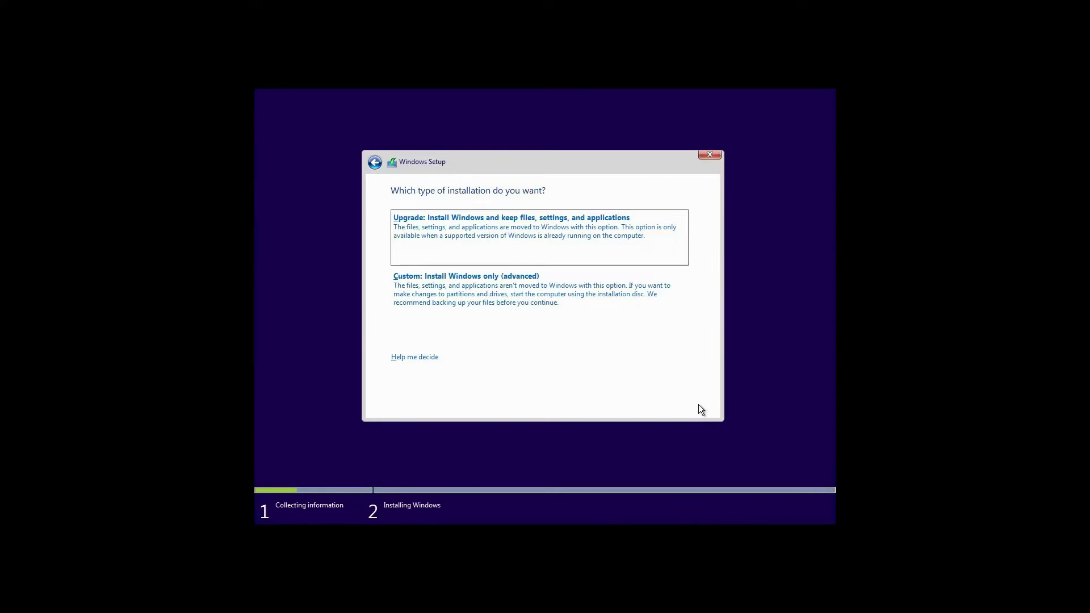
- Choose the custom installation type and install Windows on Drive 1 Partition 2: Windows 10
{"action": "left_click", "coordinate": [570, 305]}
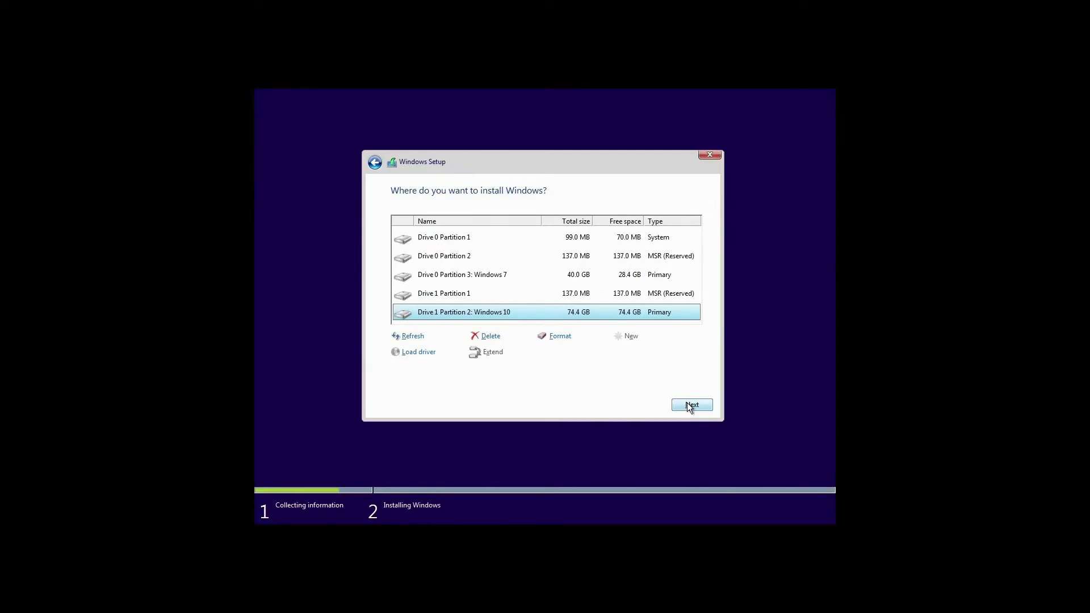
{"action": "left_click", "coordinate": [689, 405]}
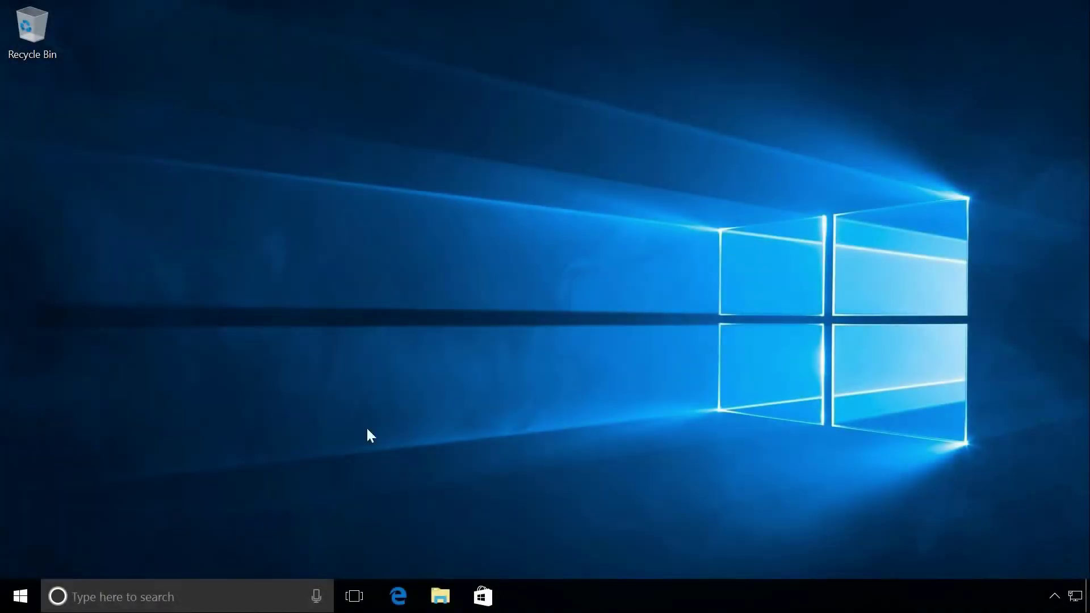
- Restart the computer from the newly installed Windows 10
{"action": "left_click", "coordinate": [19, 598]}
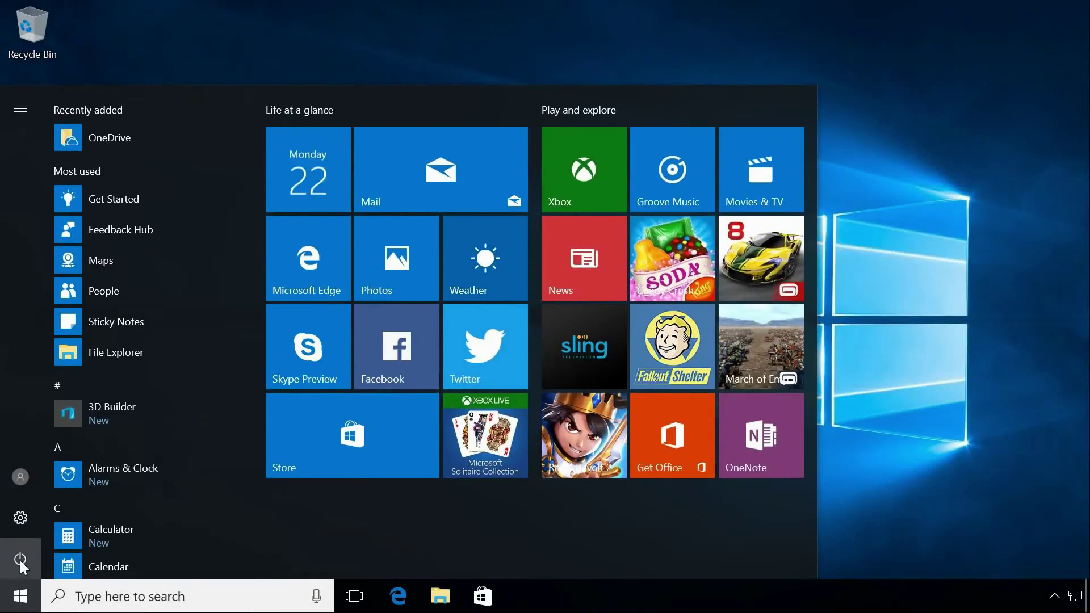
{"action": "left_click", "coordinate": [19, 561]}
{"action": "left_click", "coordinate": [34, 518]}
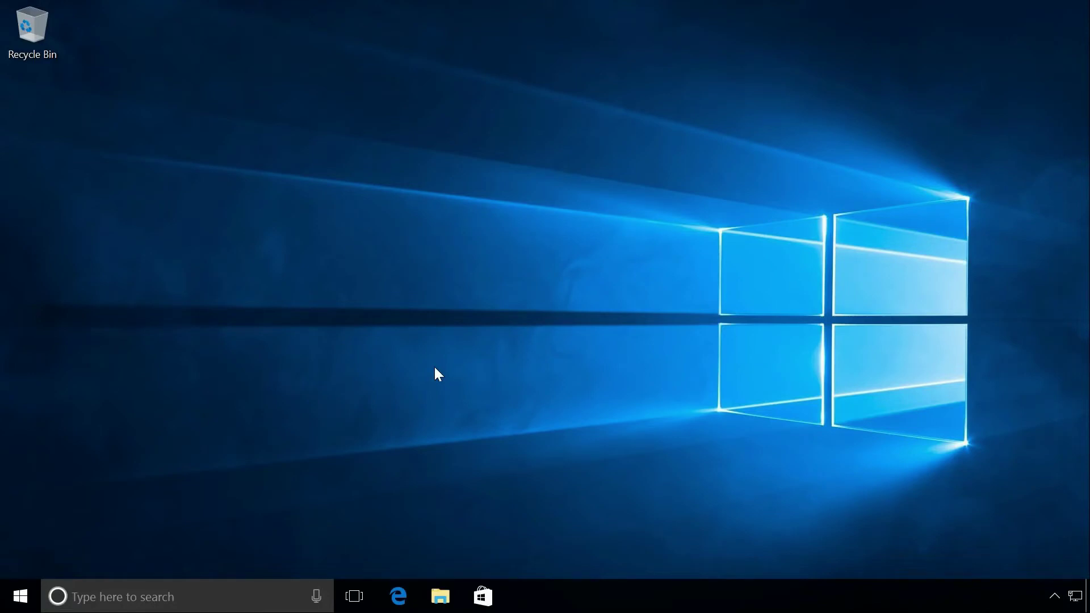
- Open System Configuration by running msconfig and set Windows 7 as the default operating system for booting
{"action": "key", "text": "super+r"}
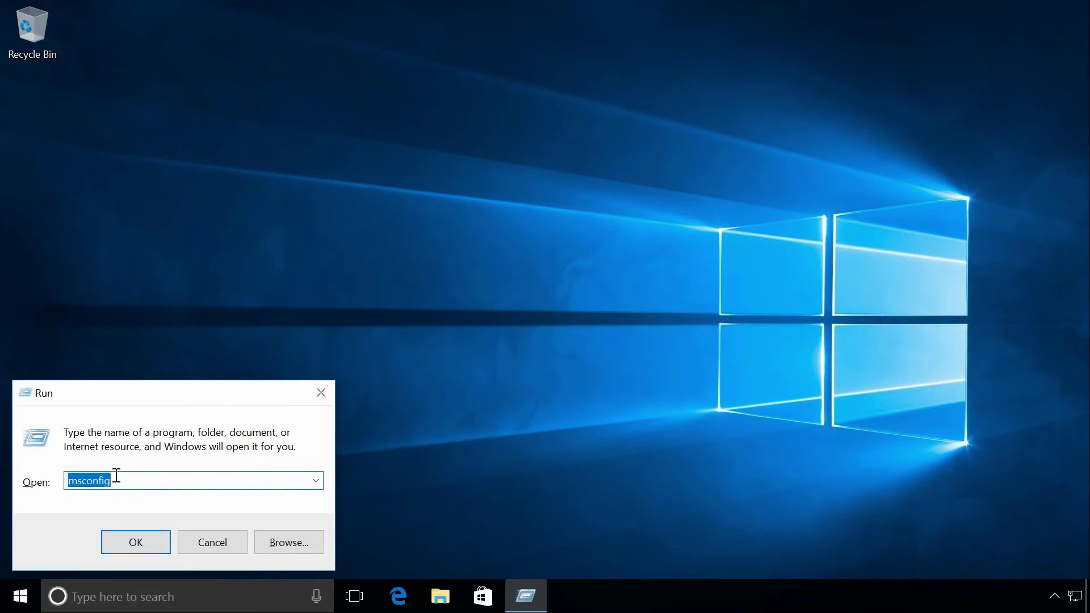
{"action": "left_click", "coordinate": [135, 543]}
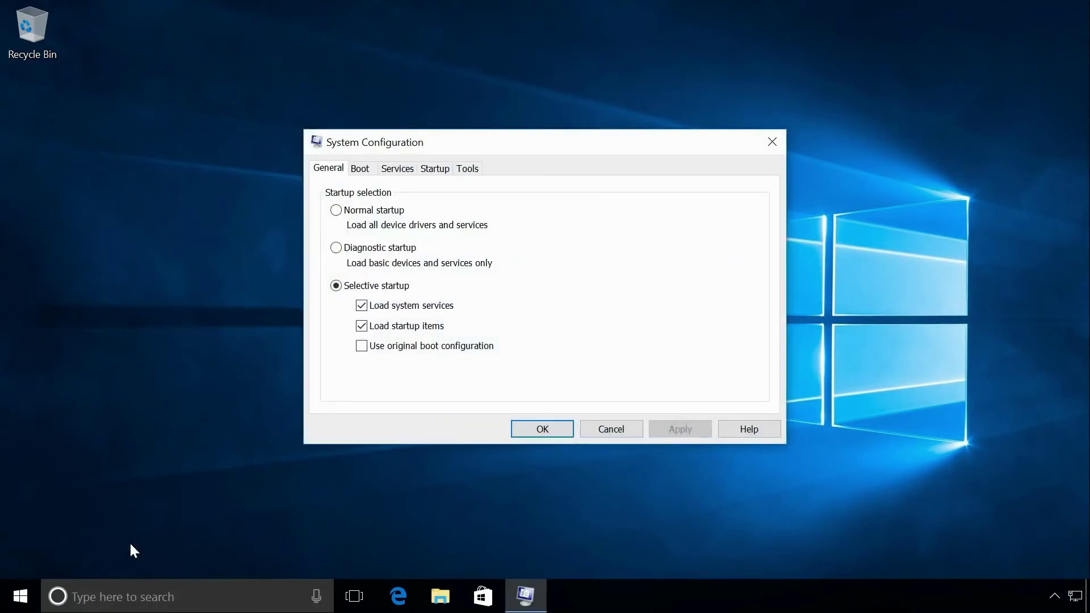
{"action": "left_click", "coordinate": [370, 174]}
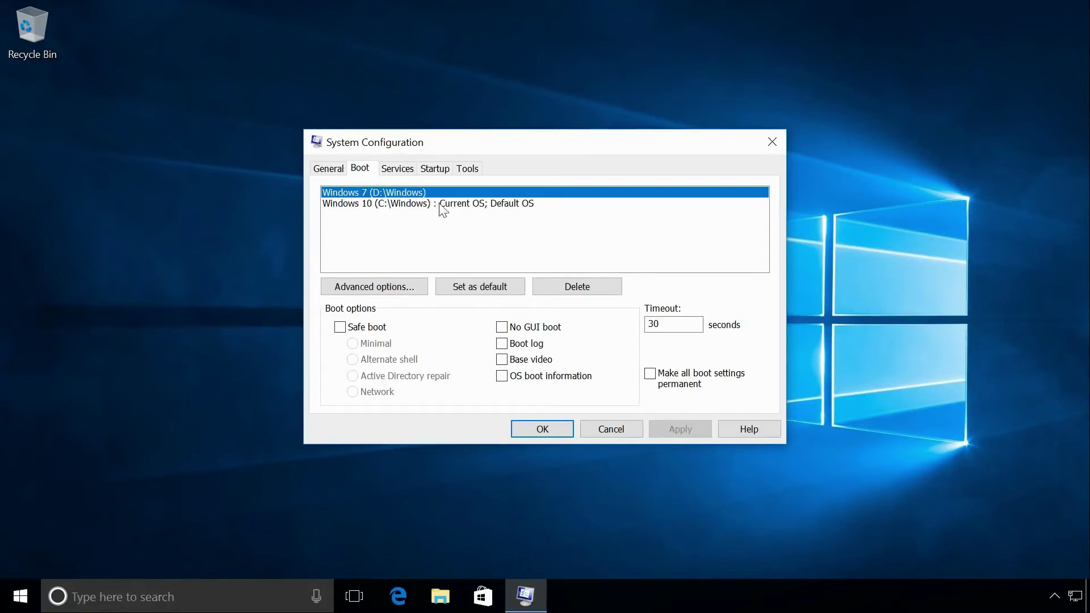
{"action": "left_click", "coordinate": [476, 285]}
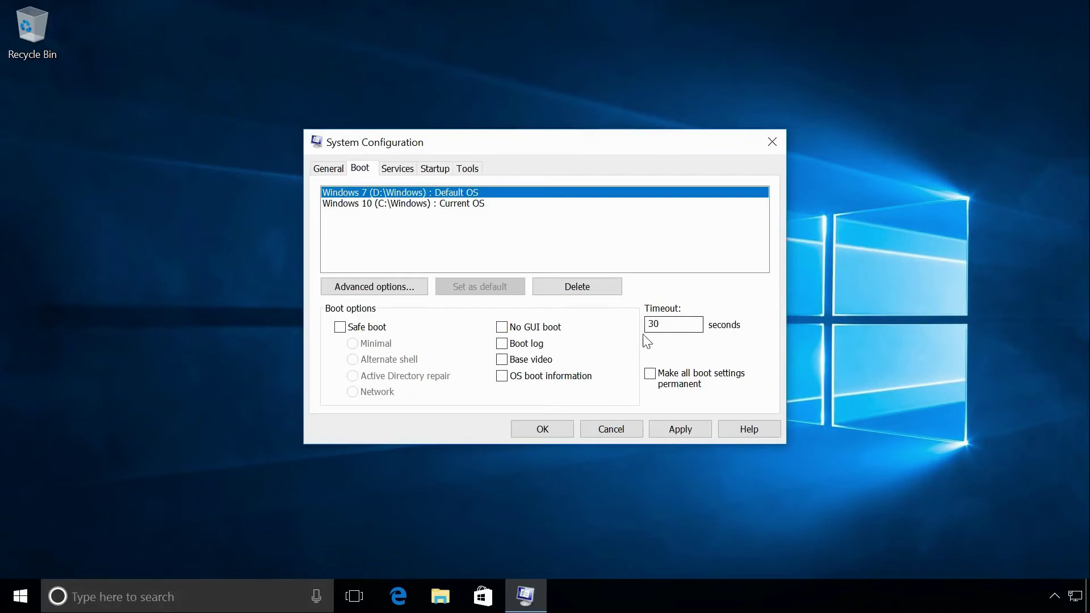
- Set the boot menu timeout to 60 seconds, apply the boot settings and restart the computer
{"action": "left_click", "coordinate": [673, 325]}
{"action": "key", "text": "BackSpace"}
{"action": "key", "text": "BackSpace"}
{"action": "type", "text": "60"}
{"action": "left_click", "coordinate": [664, 429]}
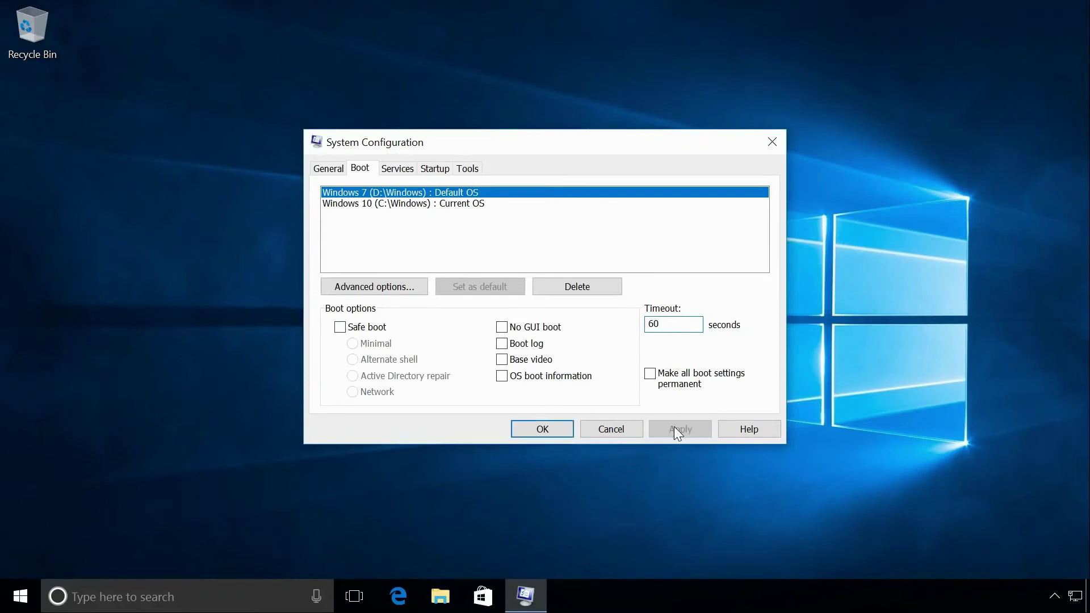
{"action": "left_click", "coordinate": [542, 430]}
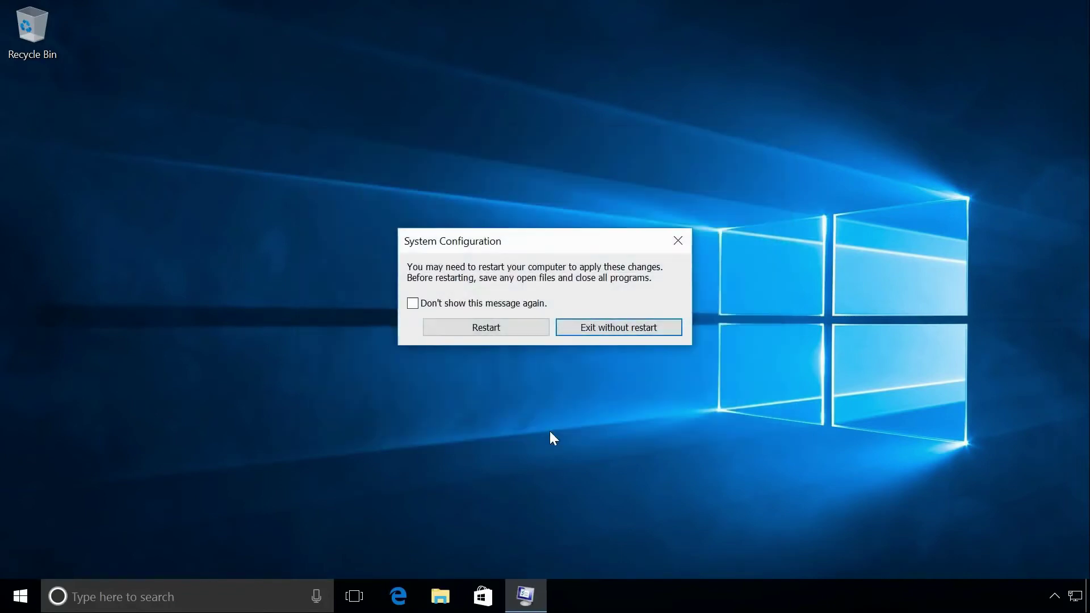
{"action": "left_click", "coordinate": [503, 331]}
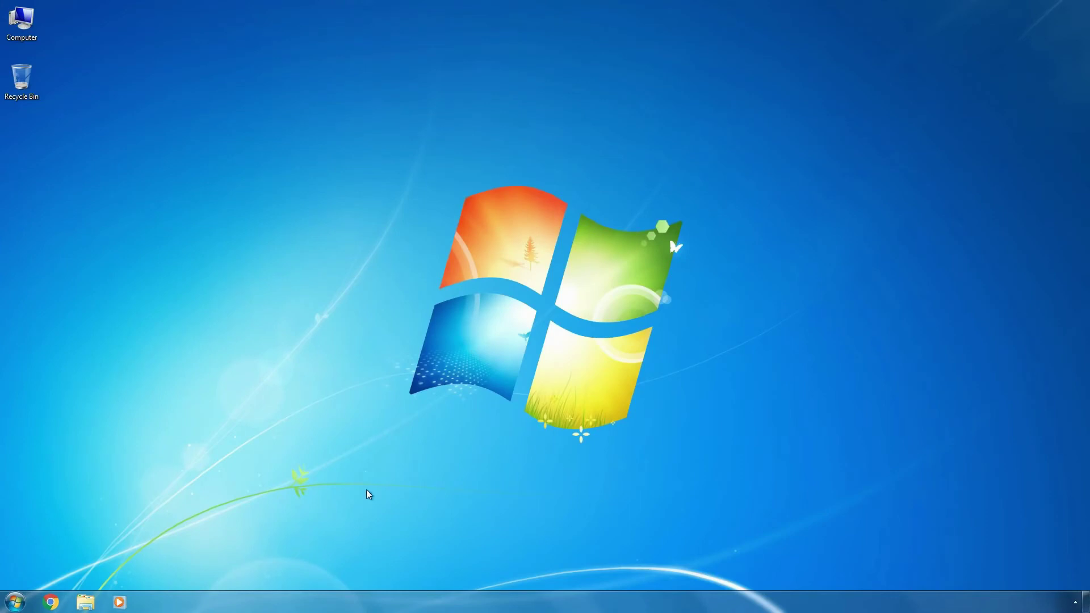
- Restart the computer from Windows 7 and boot into Windows 10 from the Windows Boot Manager
{"action": "left_click", "coordinate": [14, 602]}
{"action": "left_click", "coordinate": [198, 573]}
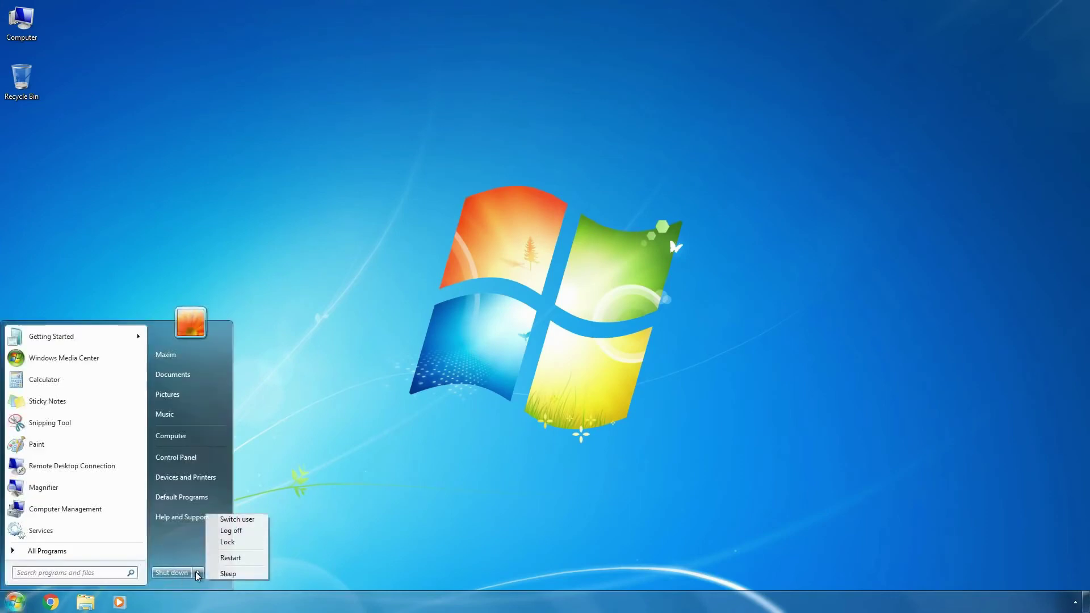
{"action": "left_click", "coordinate": [234, 560]}
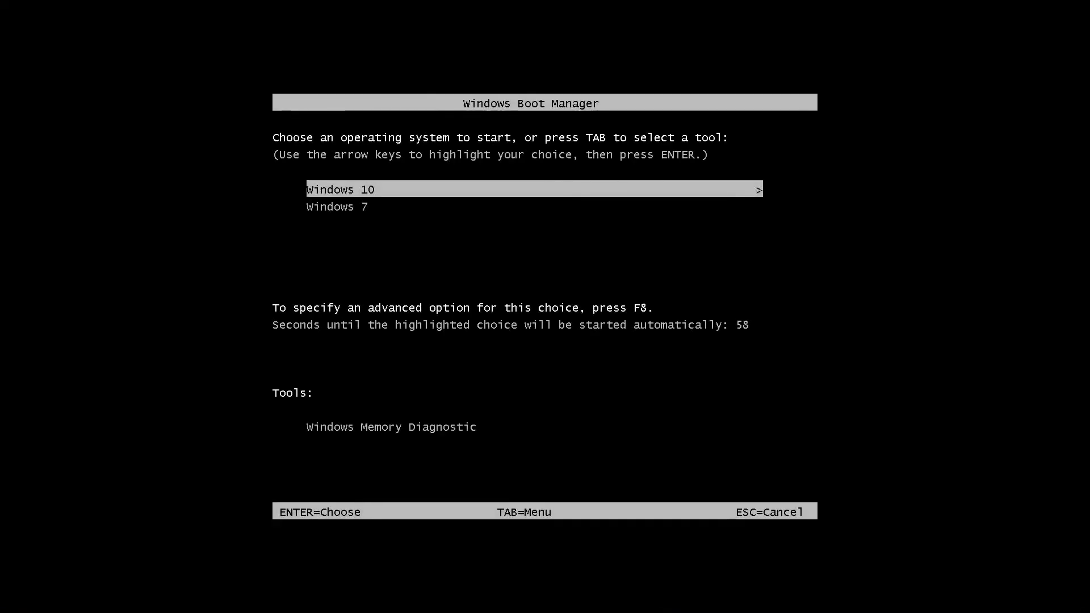
{"action": "key", "text": "Return"}
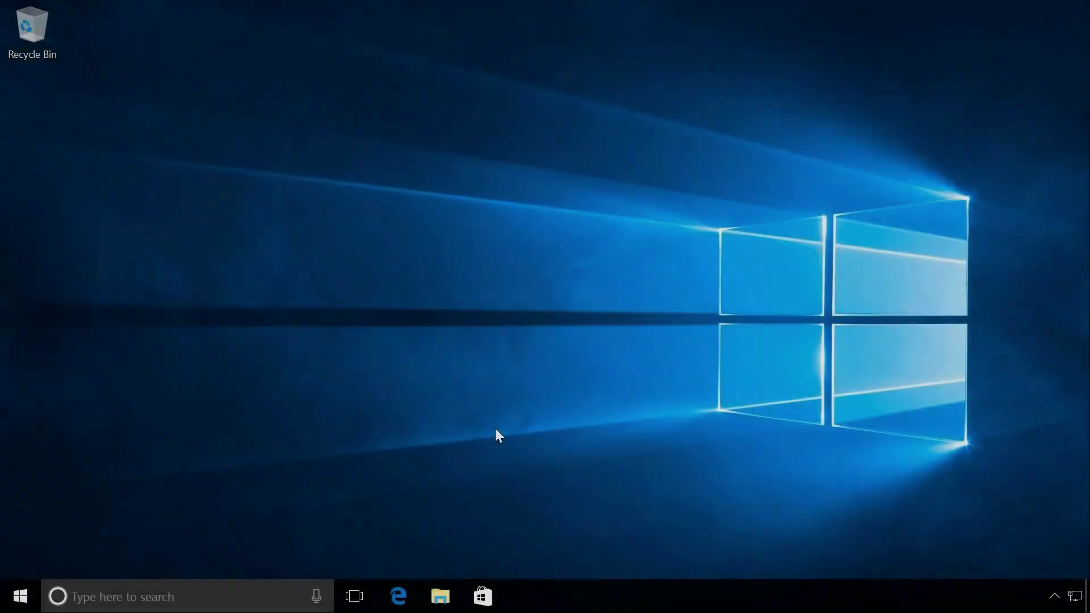
- Open System Configuration by running msconfig and set Windows 10 as the default operating system for booting
{"action": "key", "text": "super+r"}
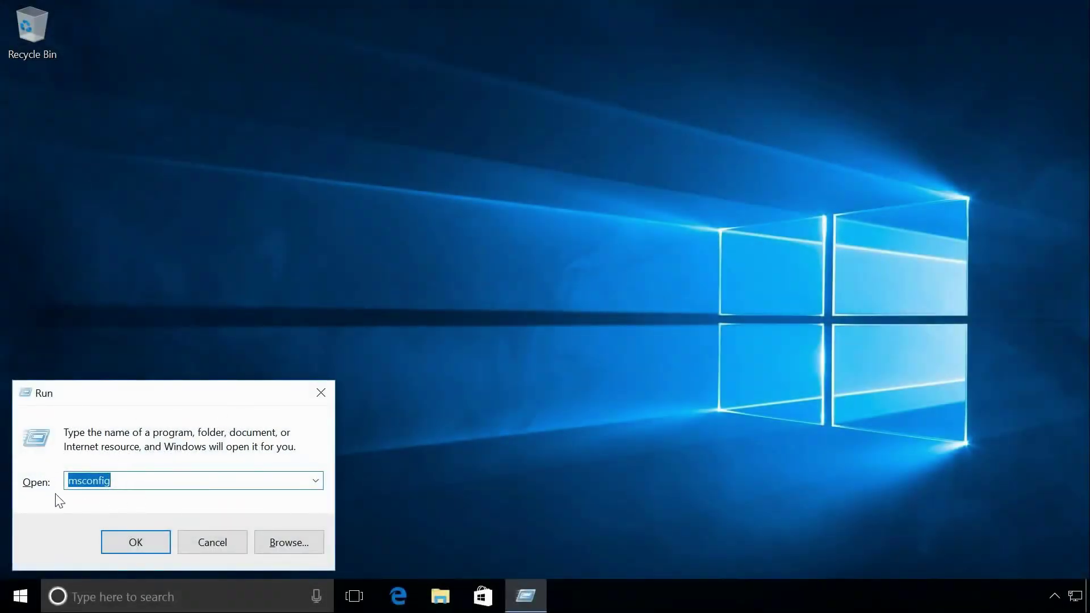
{"action": "left_click", "coordinate": [135, 543]}
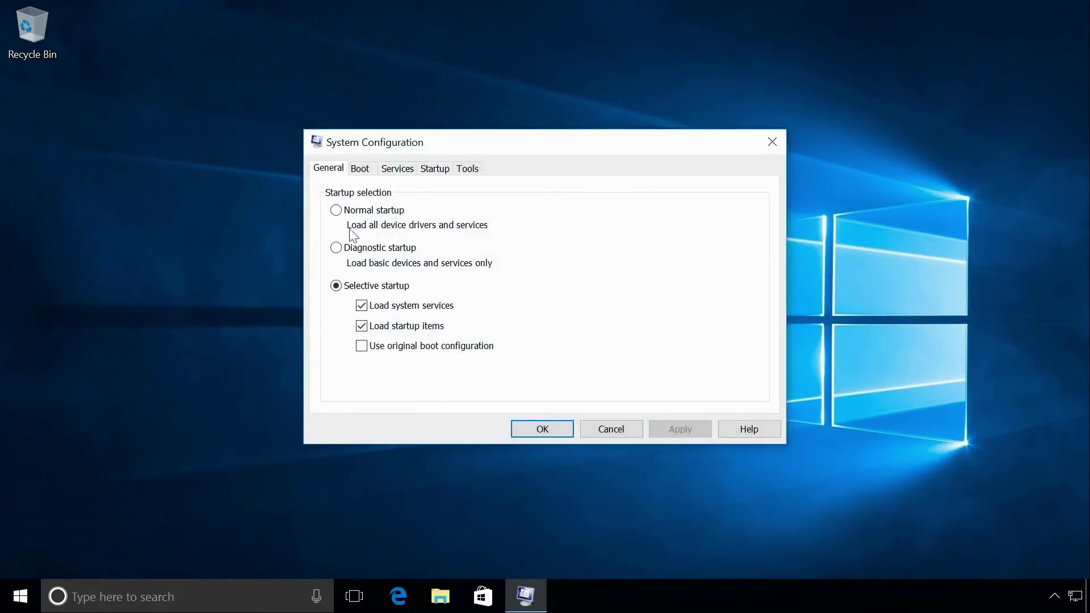
{"action": "left_click", "coordinate": [362, 171]}
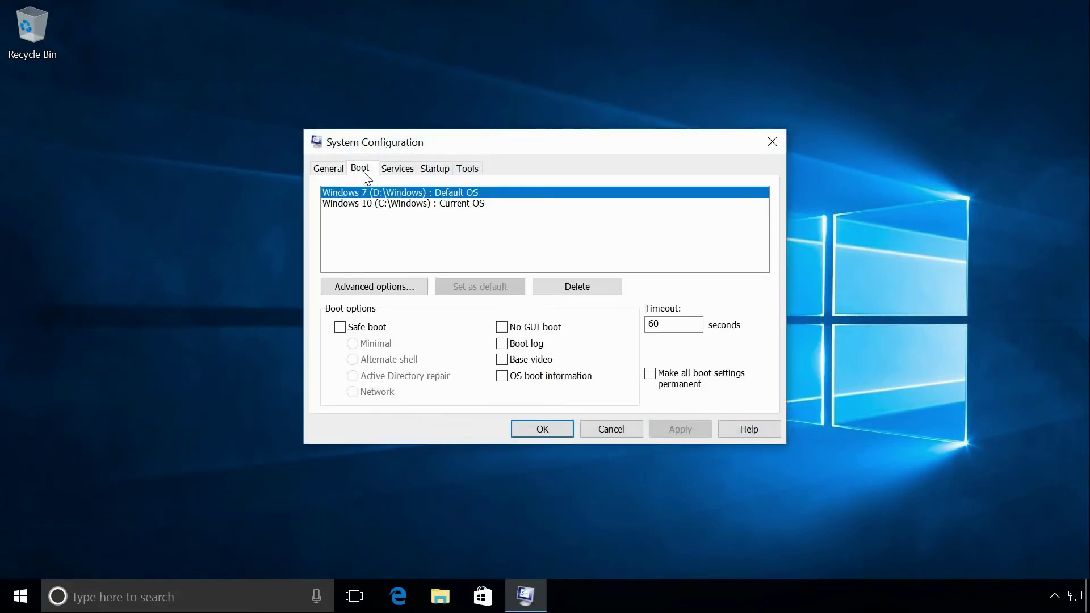
{"action": "left_click", "coordinate": [368, 204]}
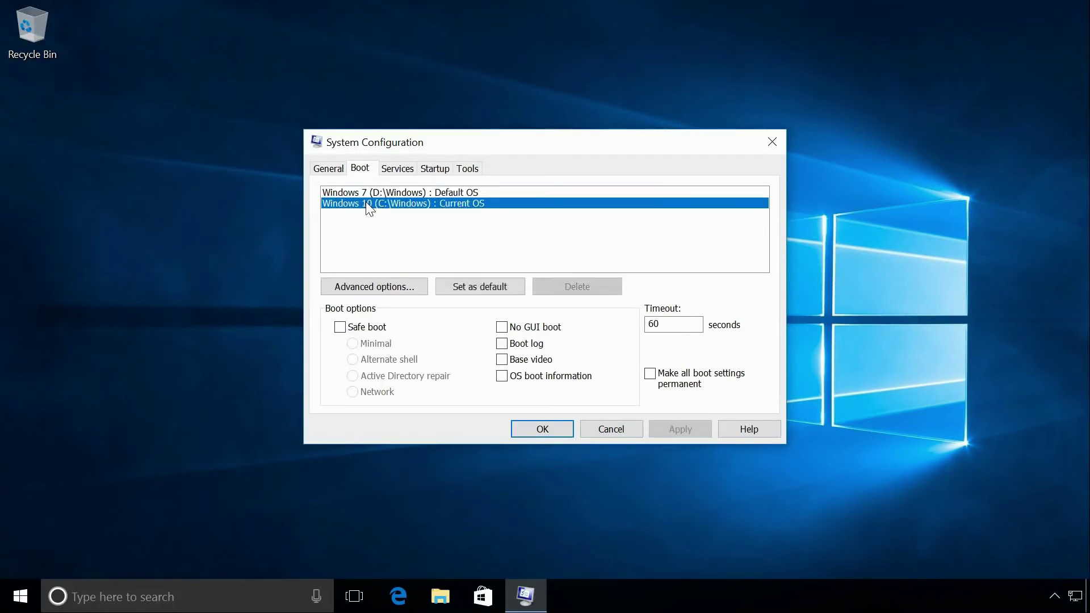
{"action": "left_click", "coordinate": [476, 289]}
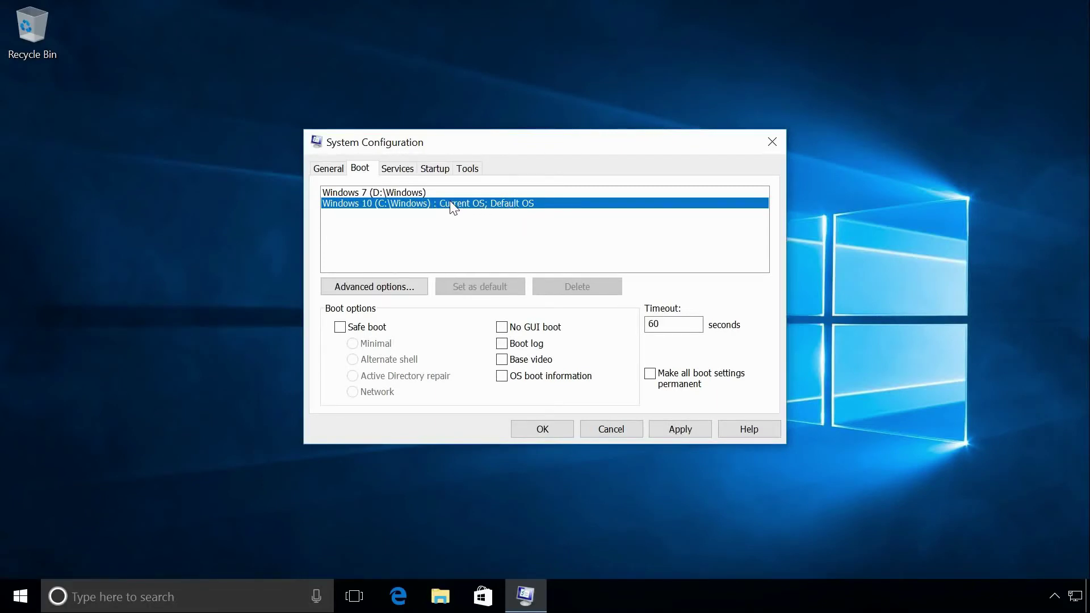
- Delete the Windows 7 entry from the boot list, apply the boot settings and restart the computer
{"action": "left_click", "coordinate": [419, 193]}
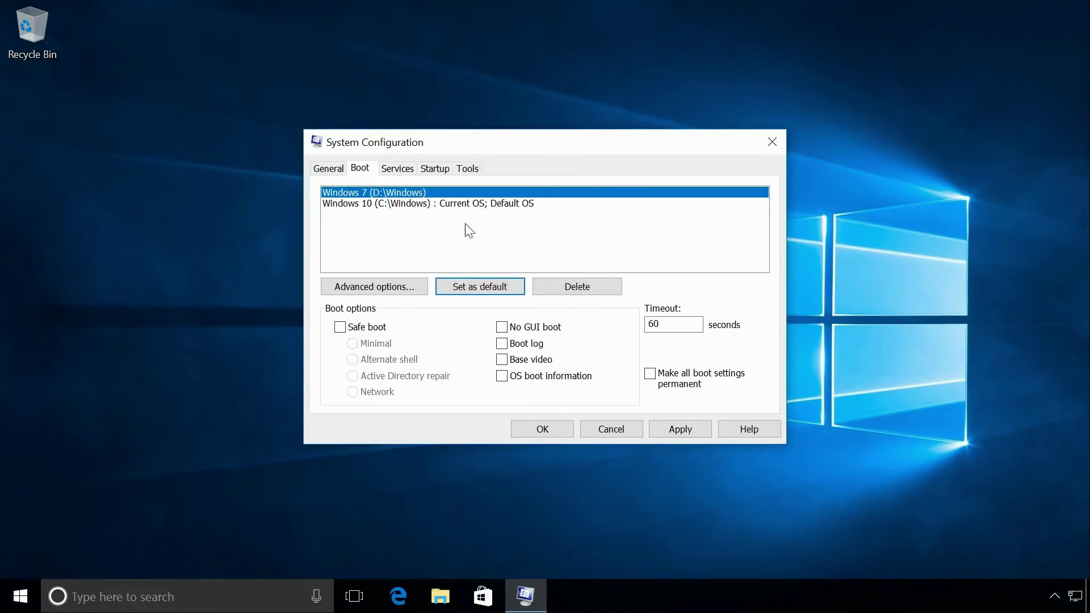
{"action": "left_click", "coordinate": [573, 293]}
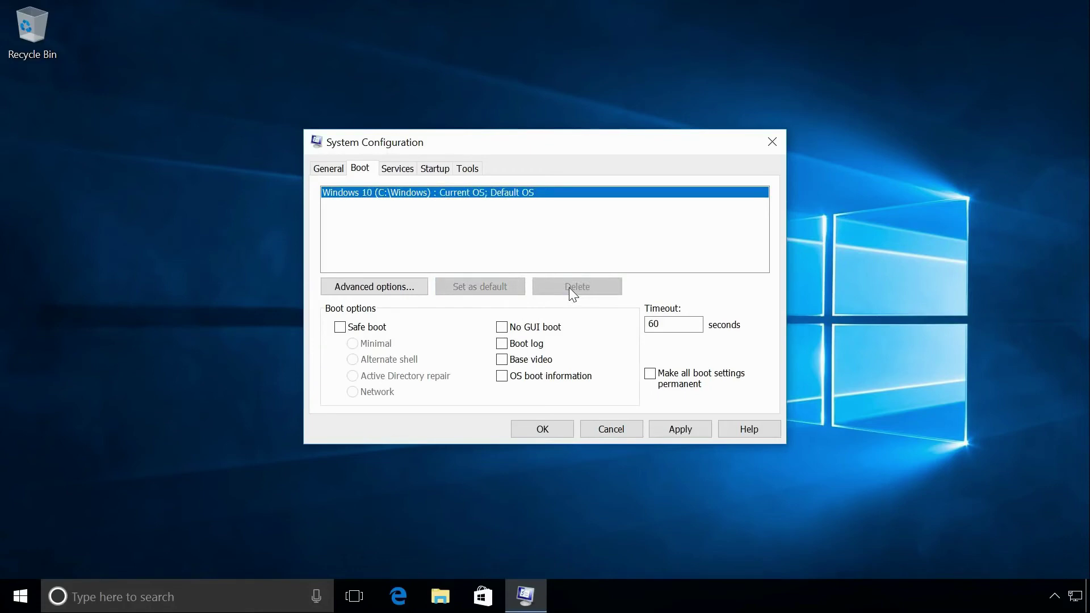
{"action": "left_click", "coordinate": [676, 432]}
{"action": "left_click", "coordinate": [543, 427]}
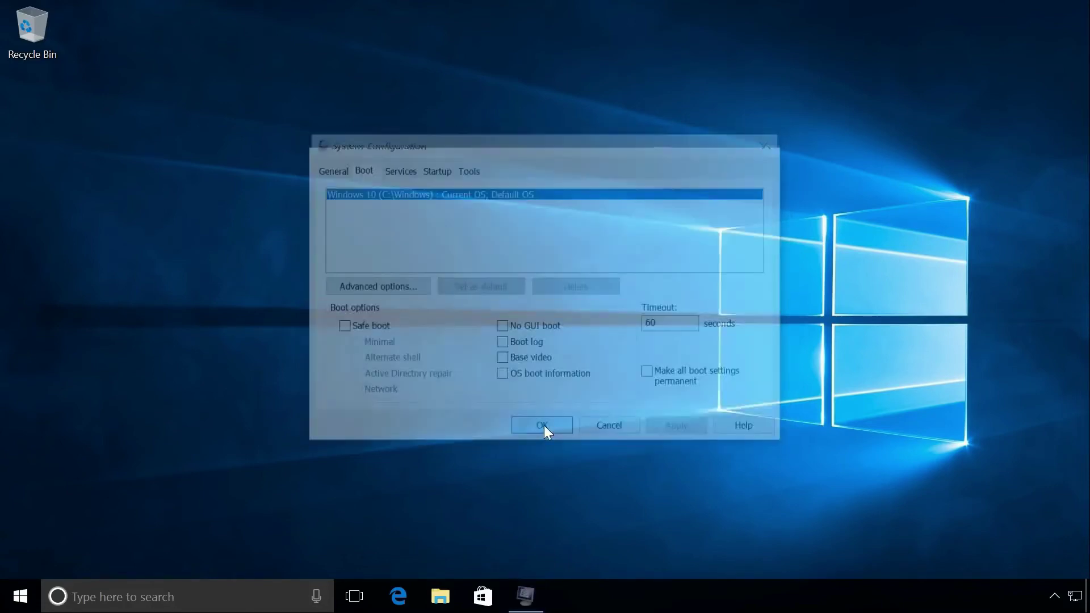
{"action": "left_click", "coordinate": [478, 329]}
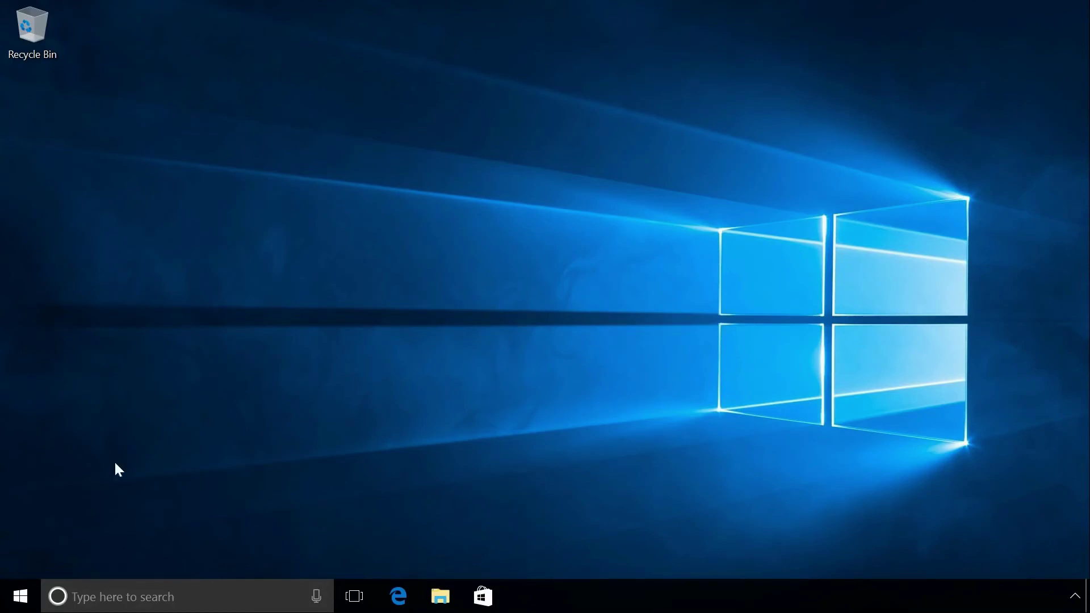
- Quick-format the Windows 7 (D:) volume on Disk 0 as NTFS in Disk Management, accepting the data erasure, and close Disk Management
{"action": "right_click", "coordinate": [20, 596]}
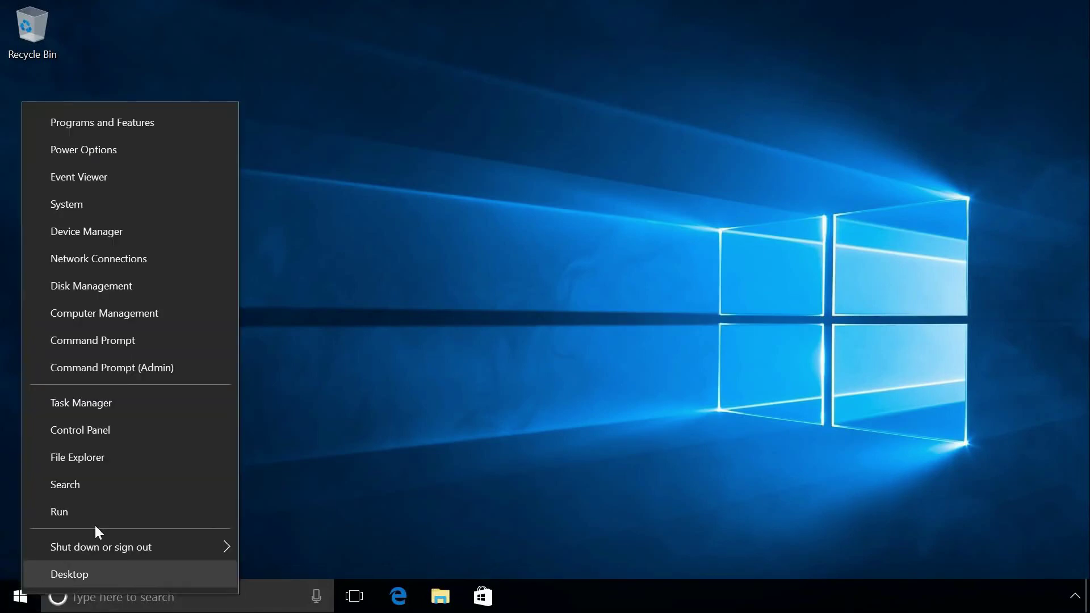
{"action": "left_click", "coordinate": [127, 288]}
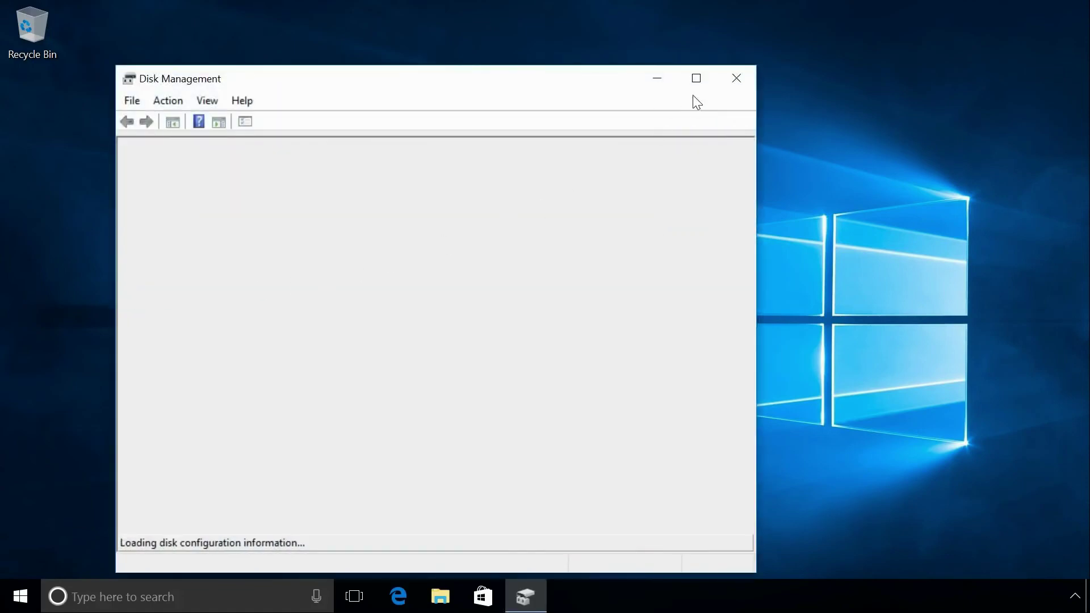
{"action": "left_click", "coordinate": [697, 78]}
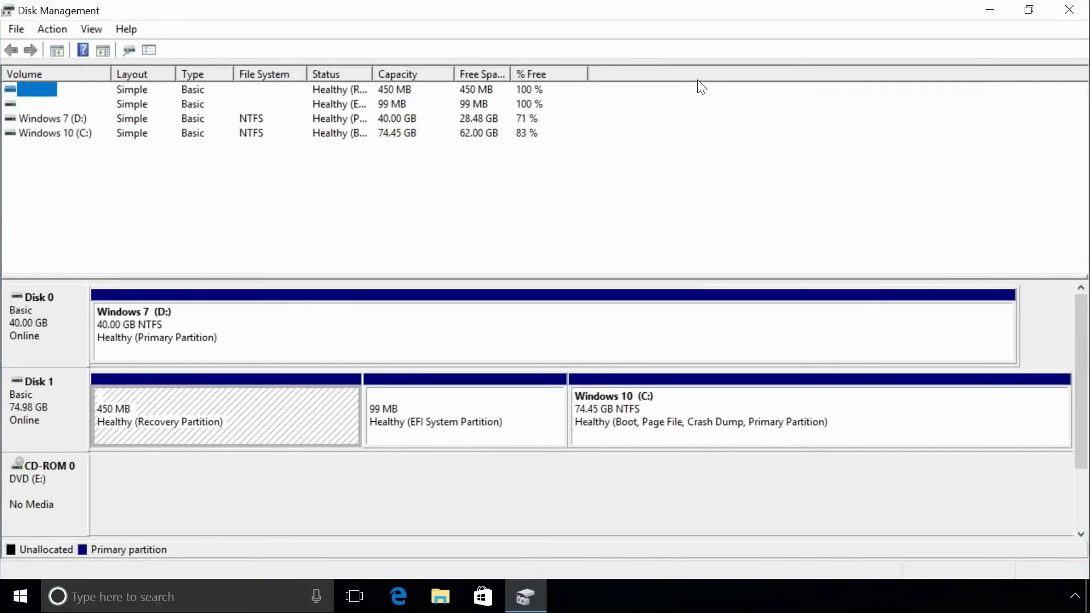
{"action": "left_click", "coordinate": [407, 323]}
{"action": "right_click", "coordinate": [407, 322]}
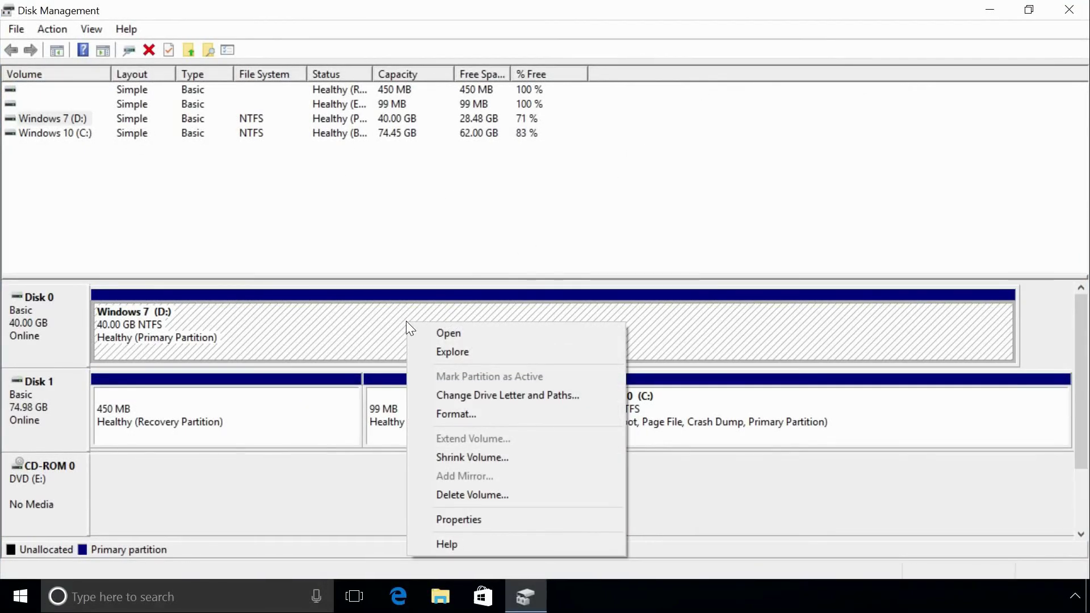
{"action": "left_click", "coordinate": [454, 416]}
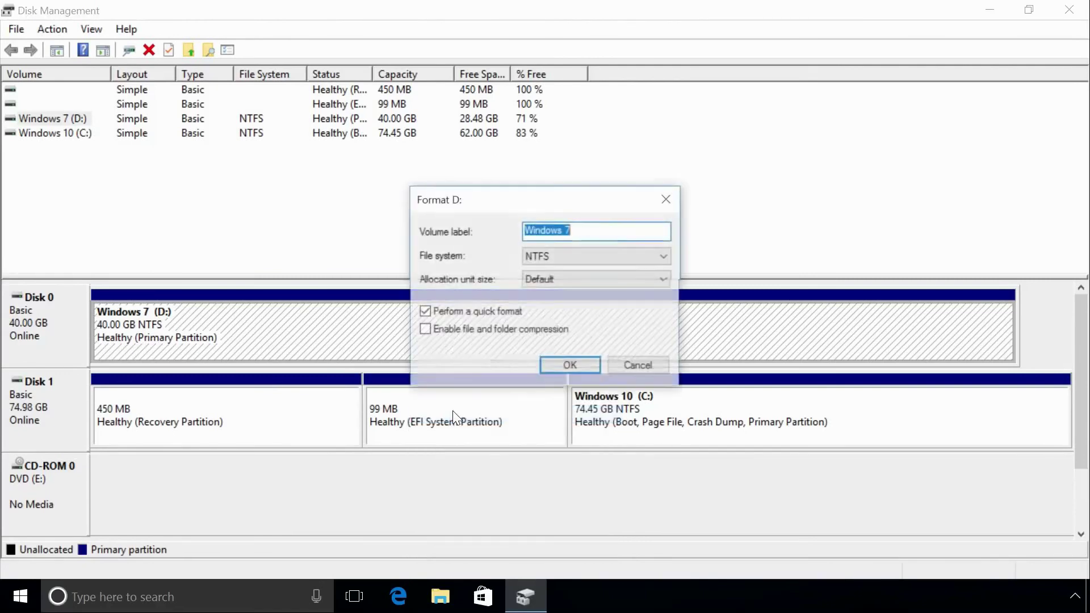
{"action": "left_click", "coordinate": [575, 364]}
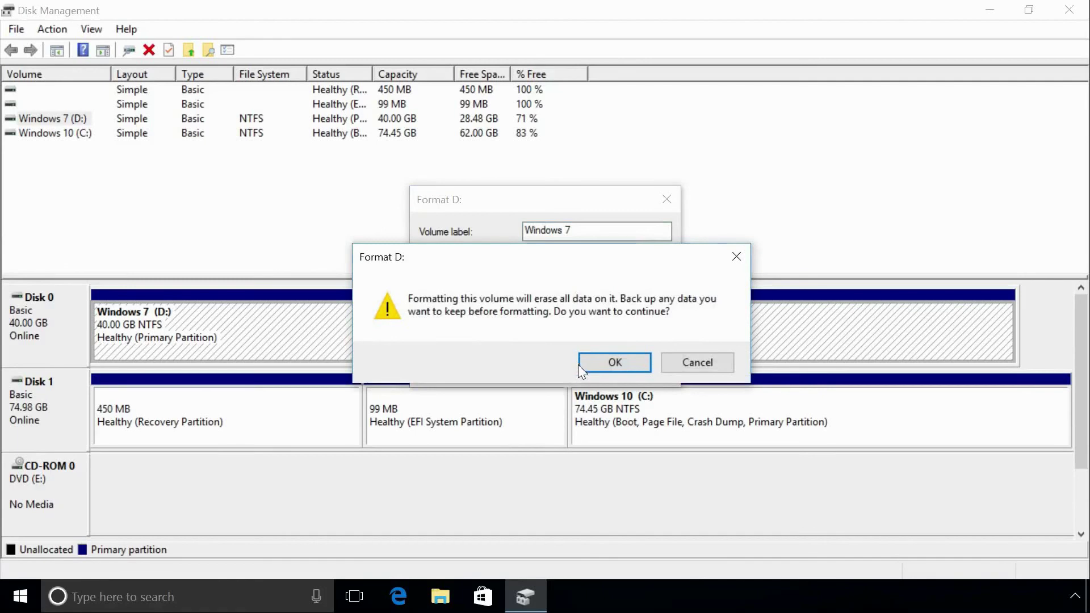
{"action": "left_click", "coordinate": [605, 363]}
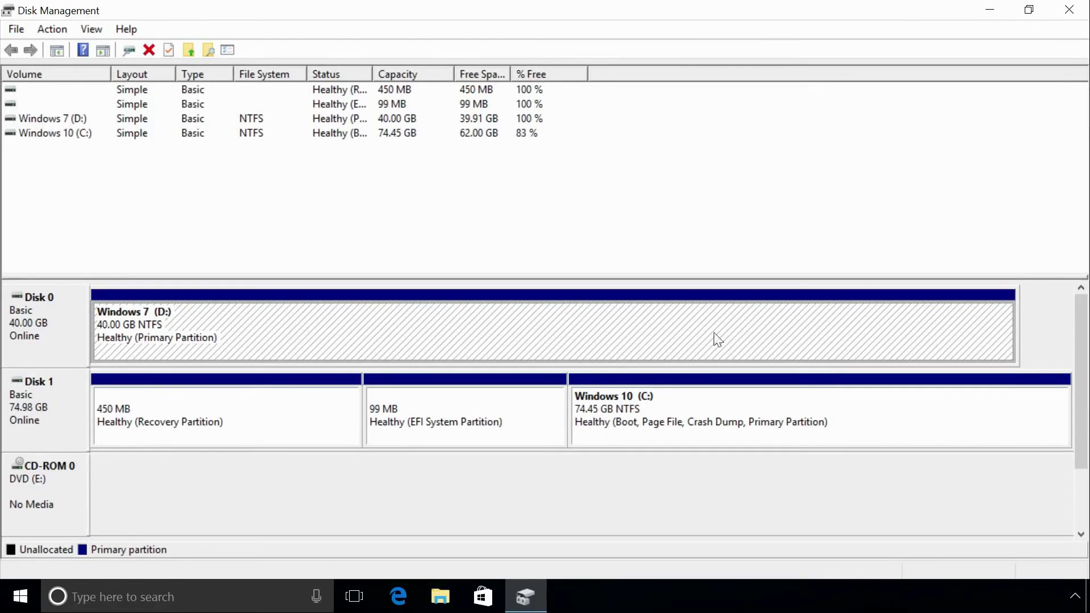
{"action": "left_click", "coordinate": [1070, 10]}
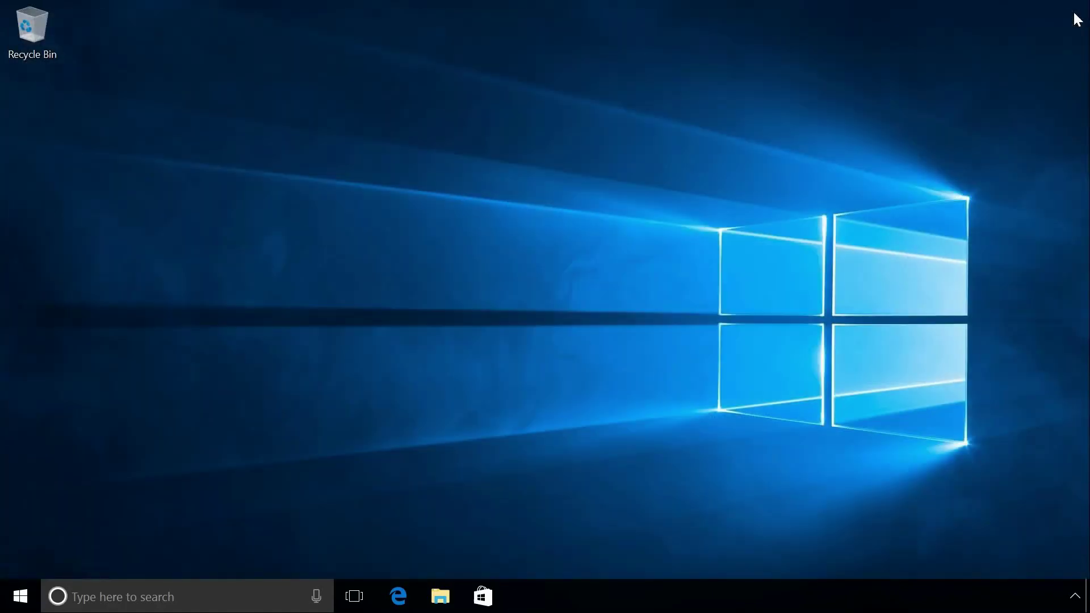